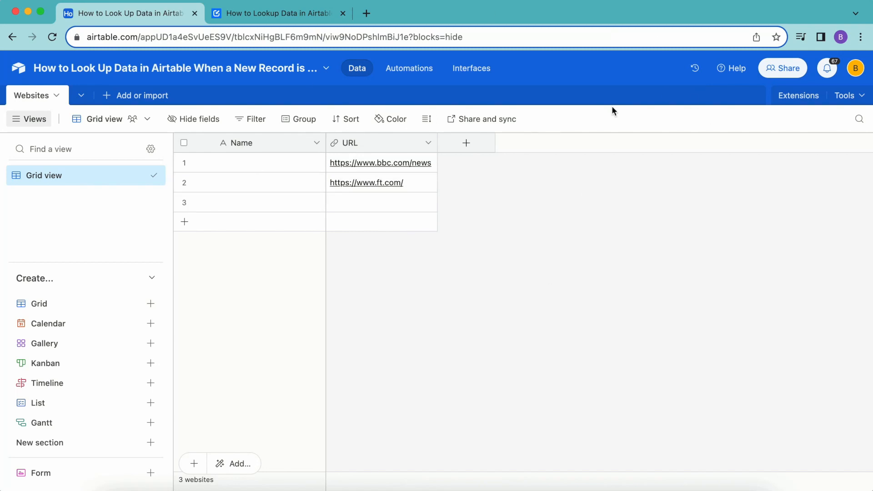
Skim the Data Fetcher guide on looking up data for new records and return to the Airtable base.
{"action": "left_click", "coordinate": [306, 18]}
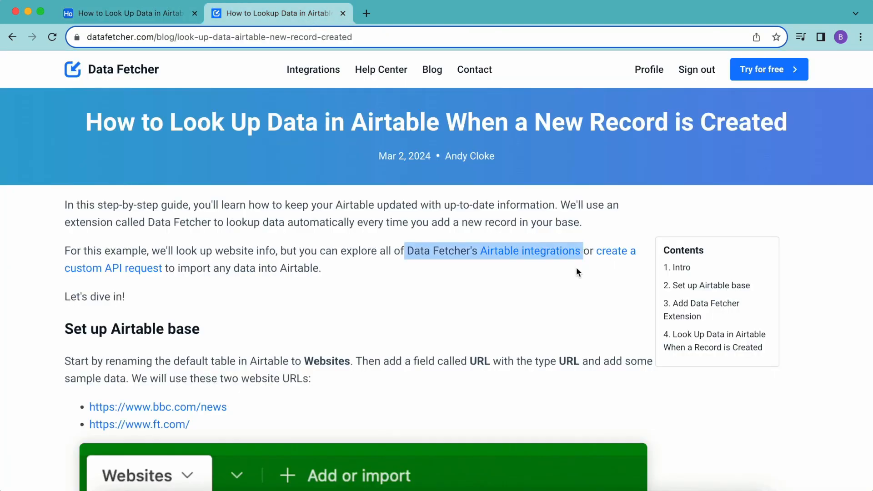
{"action": "left_click", "coordinate": [576, 266]}
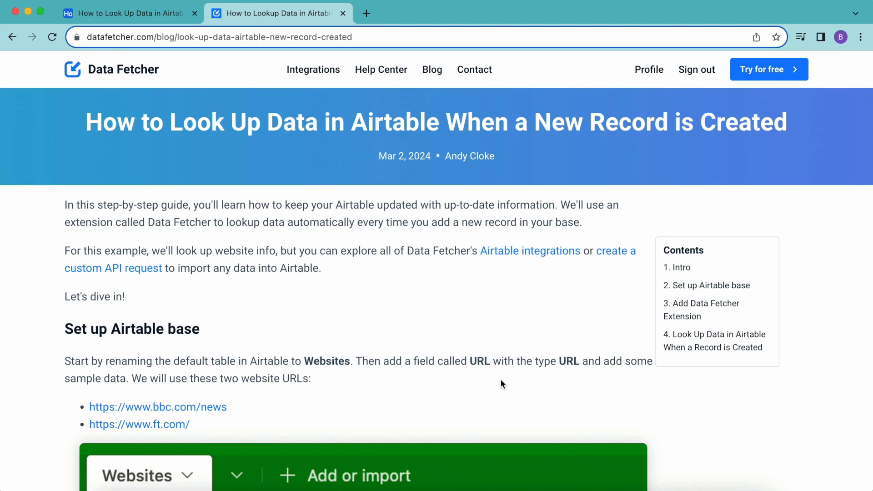
{"action": "scroll", "coordinate": [500, 379], "scroll_direction": "down", "scroll_amount": 10}
{"action": "scroll", "coordinate": [501, 384], "scroll_direction": "up", "scroll_amount": 10}
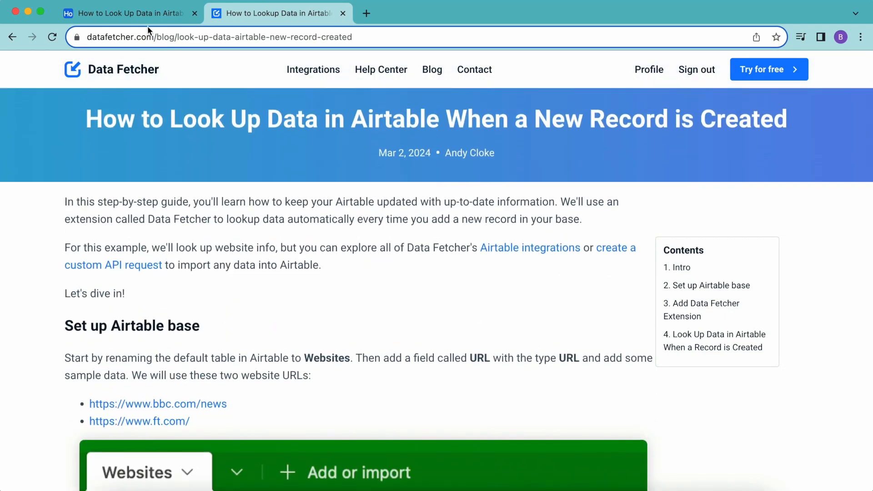
{"action": "left_click", "coordinate": [144, 18]}
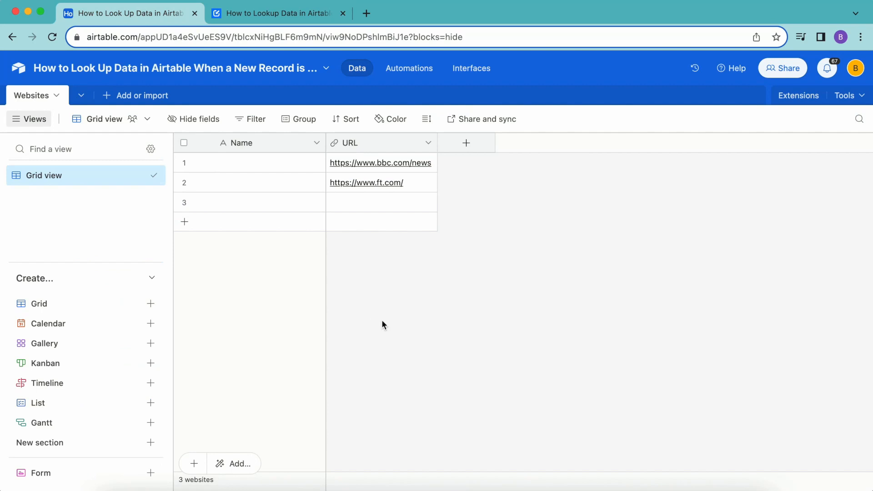
Check the table's Websites name and the URL field's name and type, keeping both as they are.
{"action": "double_click", "coordinate": [33, 96]}
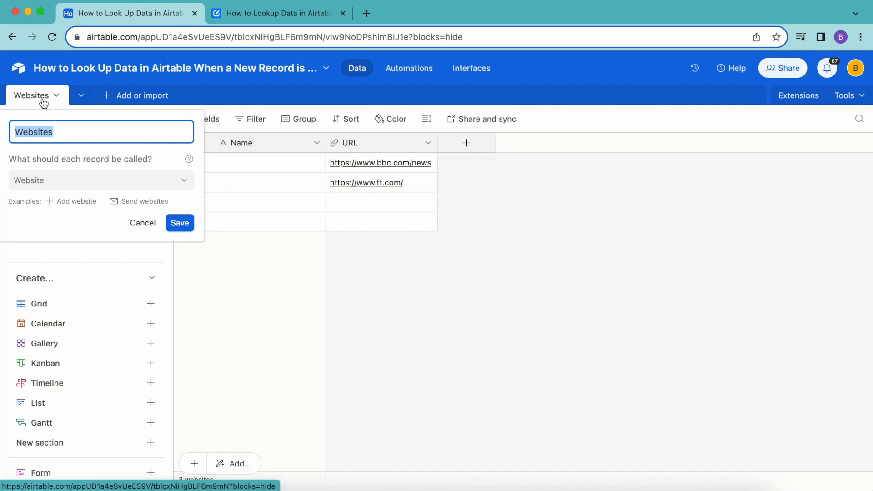
{"action": "left_click", "coordinate": [487, 301]}
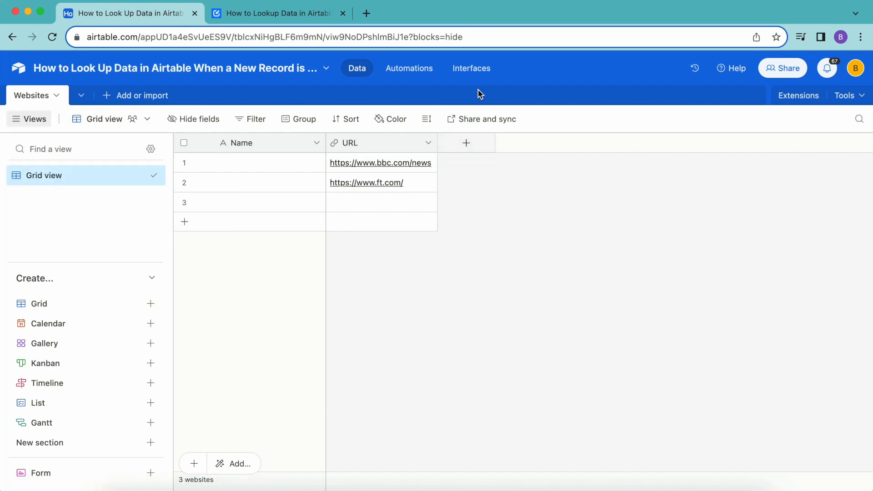
{"action": "double_click", "coordinate": [346, 143]}
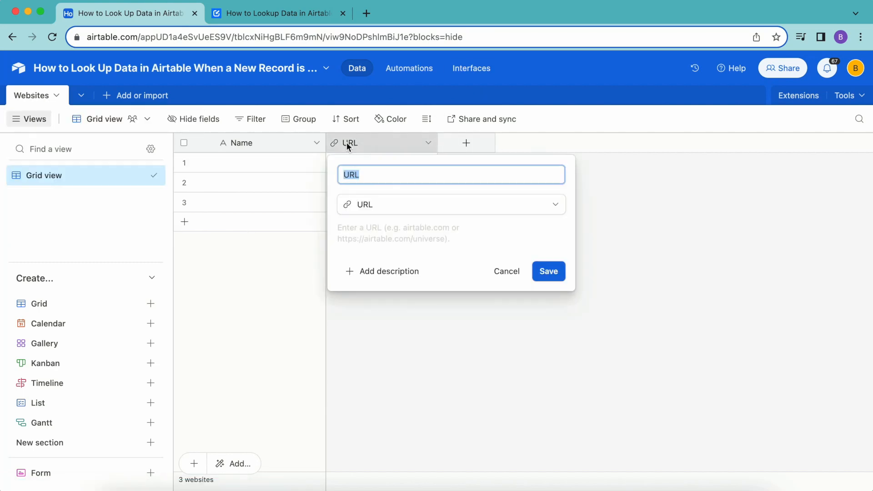
{"action": "left_click", "coordinate": [350, 208]}
{"action": "left_click", "coordinate": [362, 316]}
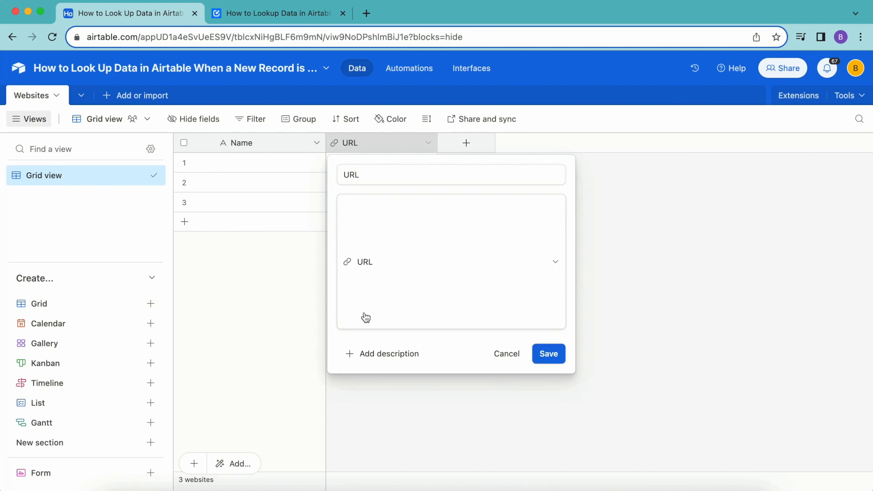
{"action": "left_click", "coordinate": [557, 281]}
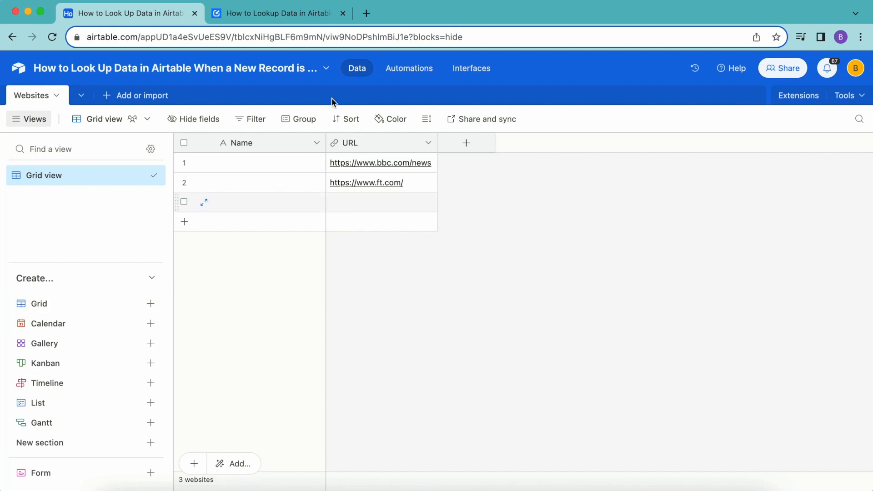
Filter the grid view to show only records where URL is not empty.
{"action": "left_click", "coordinate": [257, 121]}
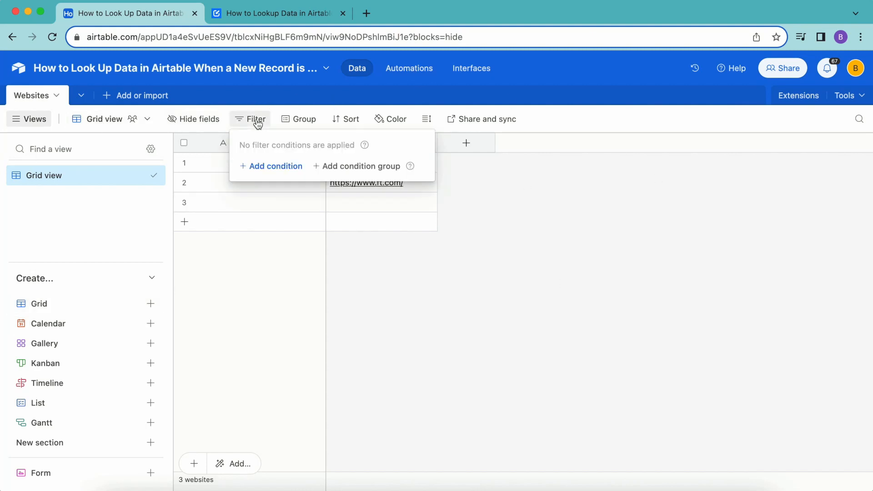
{"action": "left_click", "coordinate": [262, 169]}
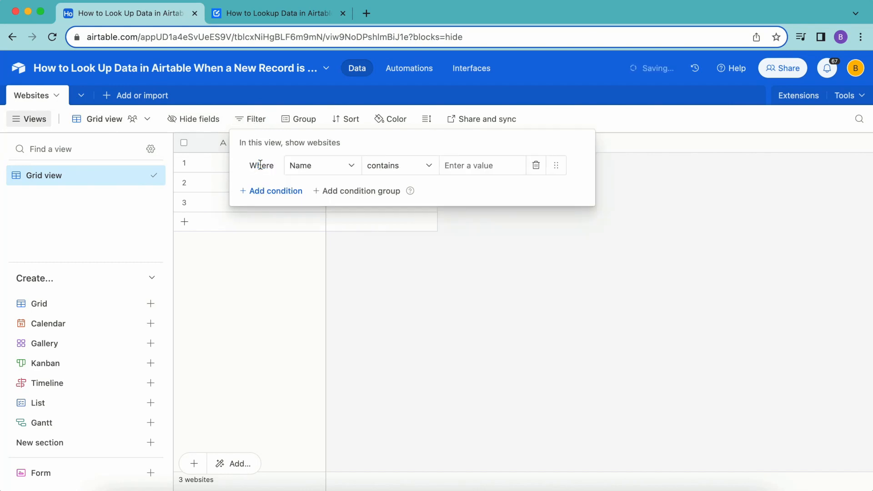
{"action": "left_click", "coordinate": [331, 171]}
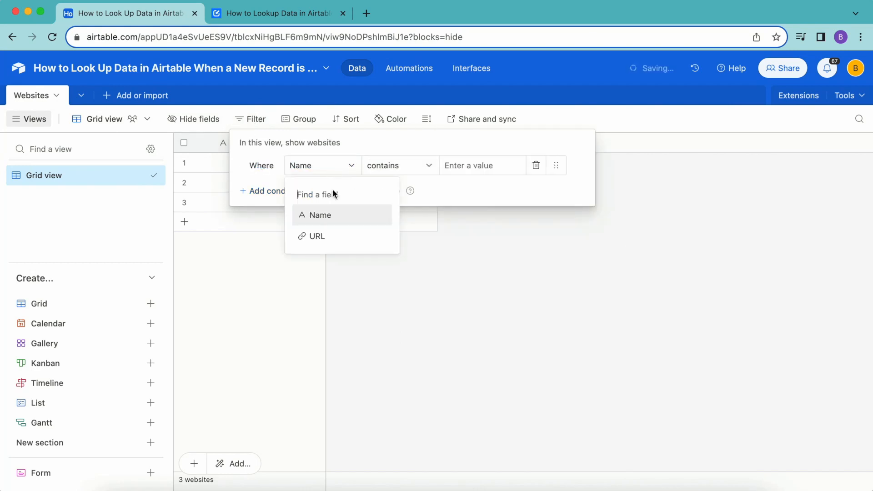
{"action": "left_click", "coordinate": [337, 238]}
{"action": "left_click", "coordinate": [377, 167]}
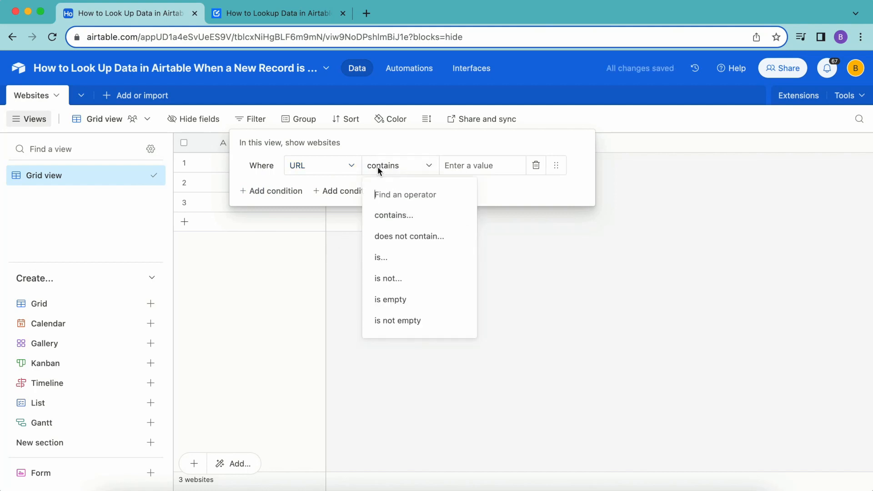
{"action": "left_click", "coordinate": [393, 322]}
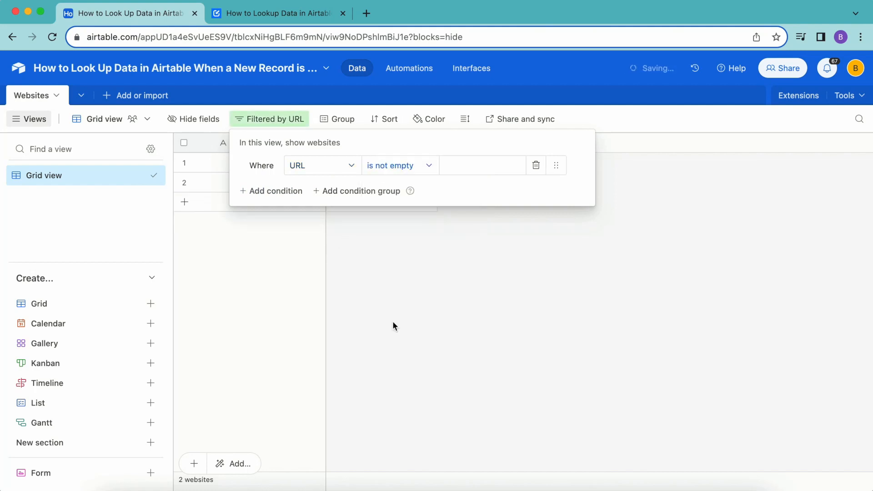
{"action": "left_click", "coordinate": [393, 324]}
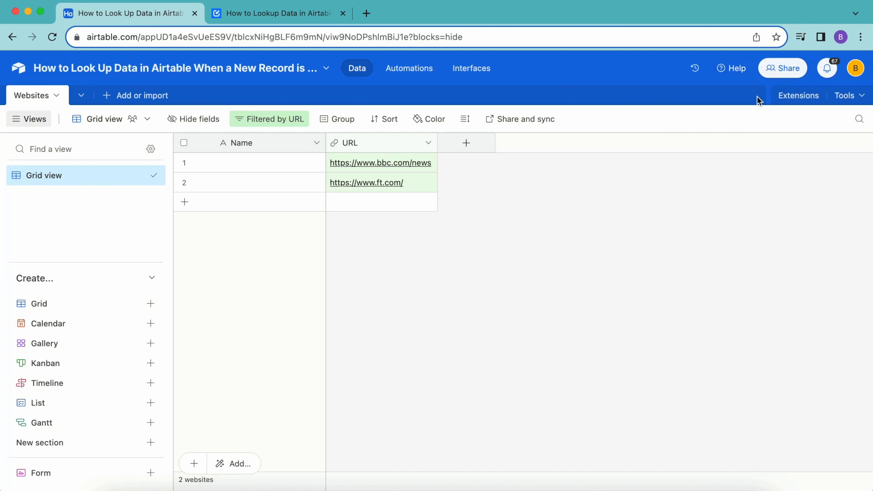
Add the Data Fetcher extension from the marketplace and sign up for it with the Google account.
{"action": "left_click", "coordinate": [789, 98]}
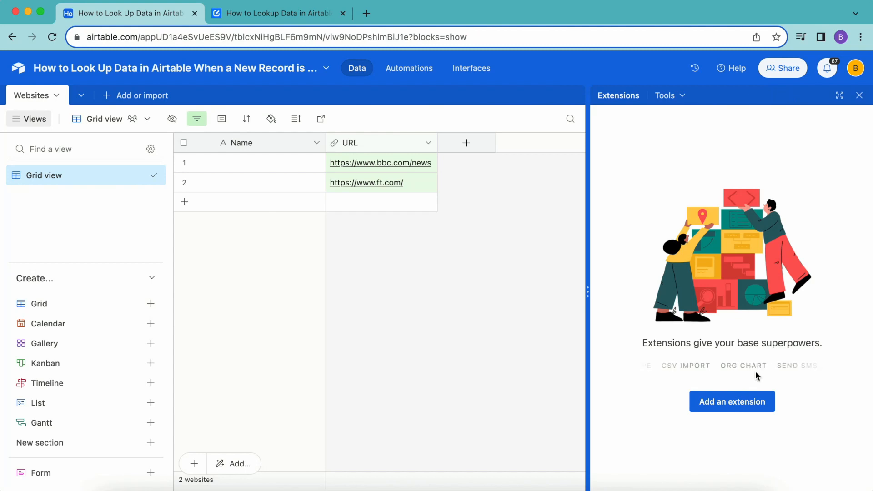
{"action": "left_click", "coordinate": [733, 406]}
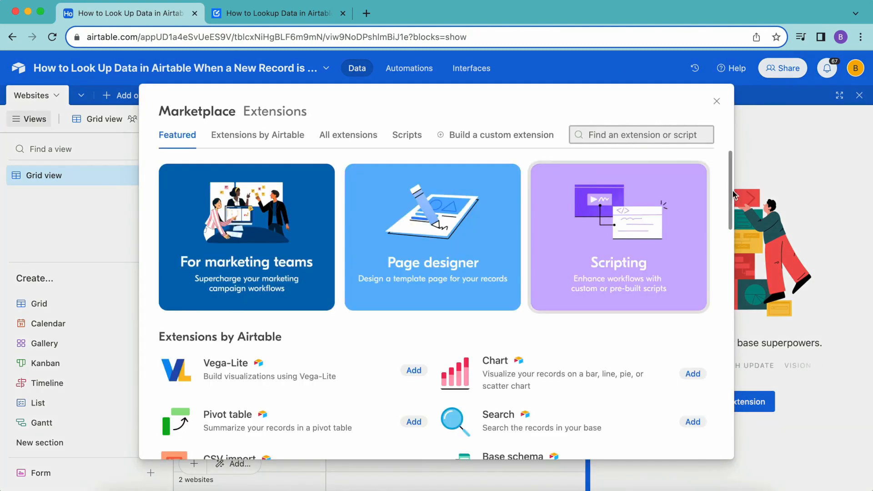
{"action": "left_click", "coordinate": [595, 140]}
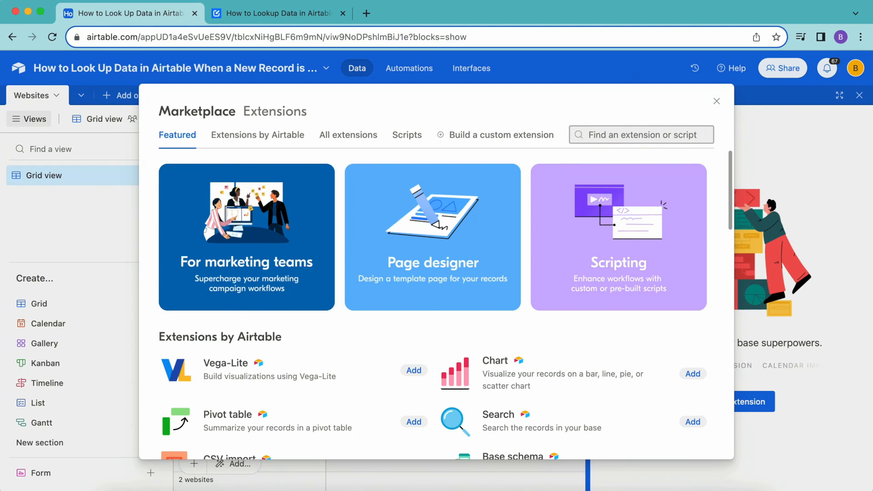
{"action": "type", "text": "data fetc"}
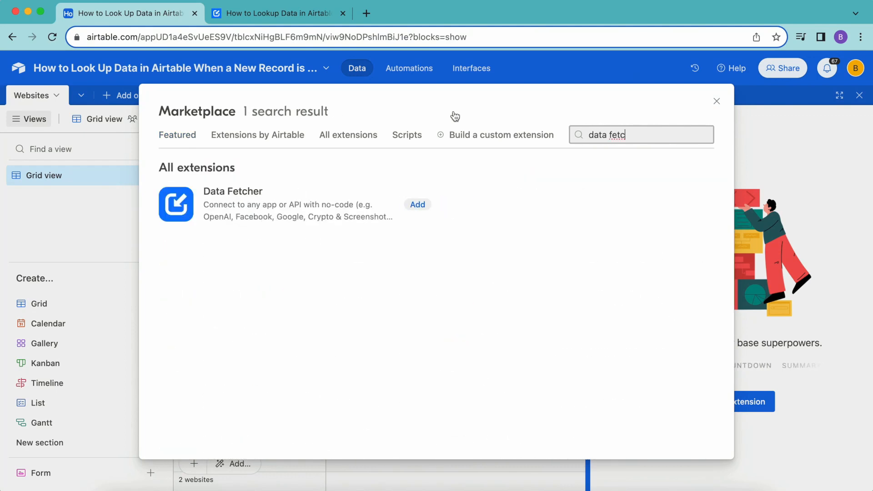
{"action": "left_click", "coordinate": [417, 204]}
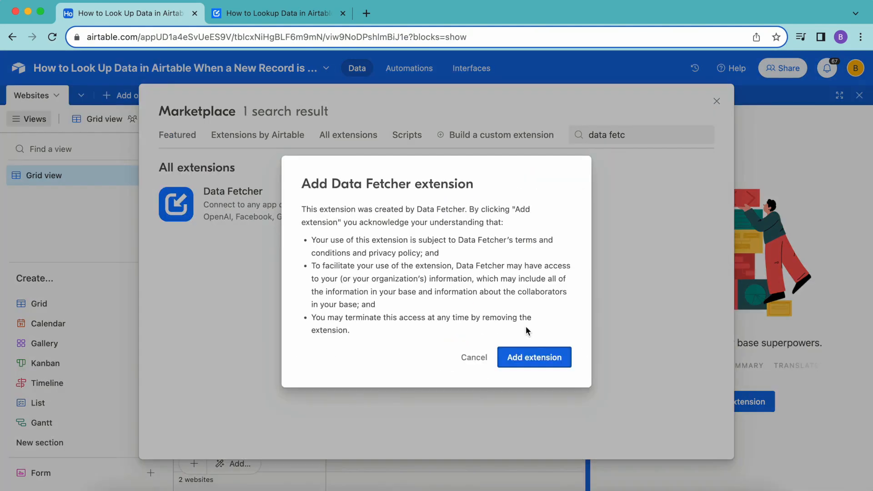
{"action": "left_click", "coordinate": [520, 369]}
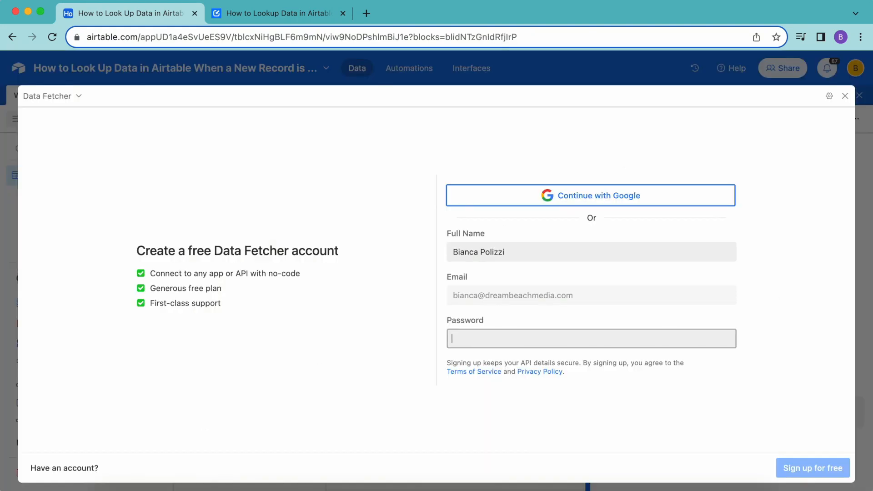
{"action": "left_click", "coordinate": [605, 204]}
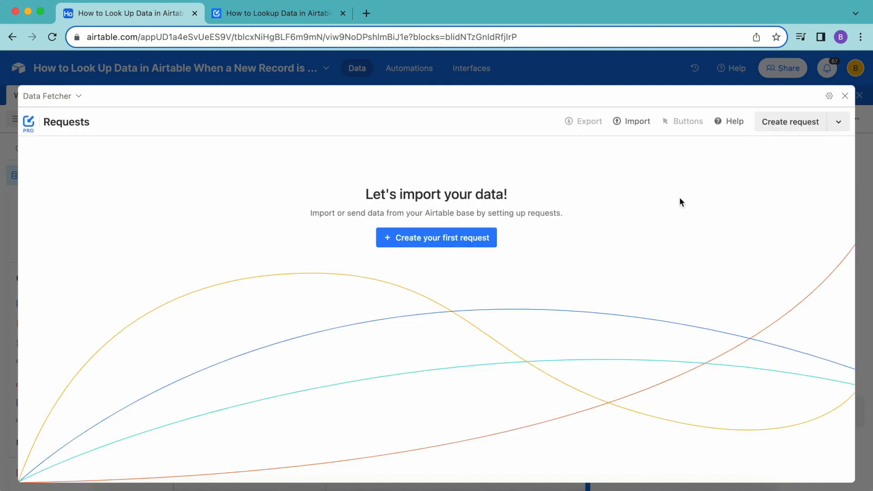
Create the first Data Fetcher request with Microlink as application and the endpoint Extract meta information from URLs.
{"action": "left_click", "coordinate": [446, 240]}
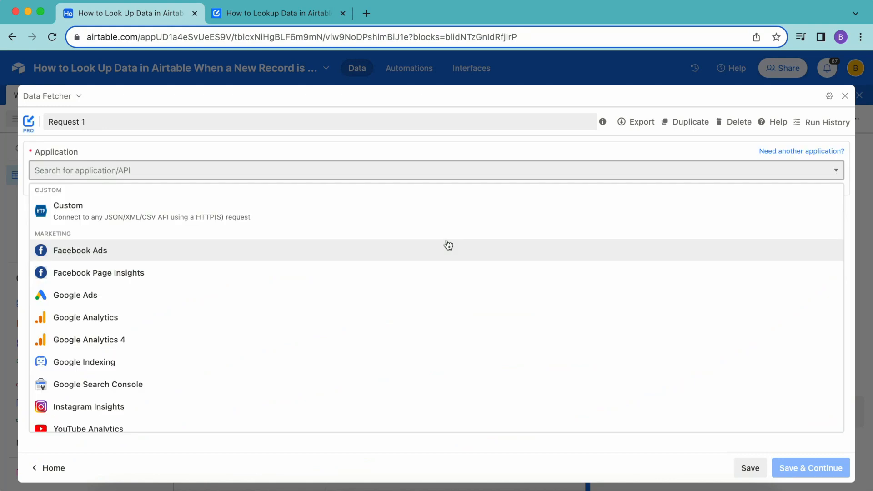
{"action": "type", "text": "micr"}
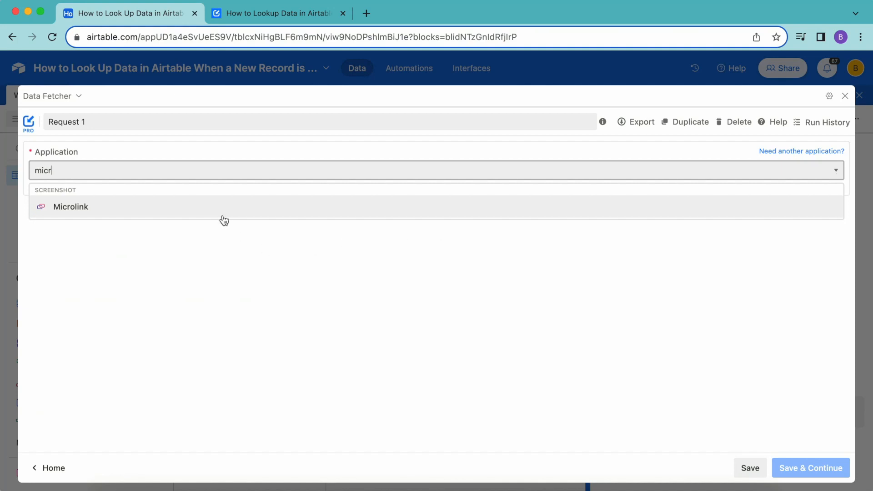
{"action": "left_click", "coordinate": [224, 219]}
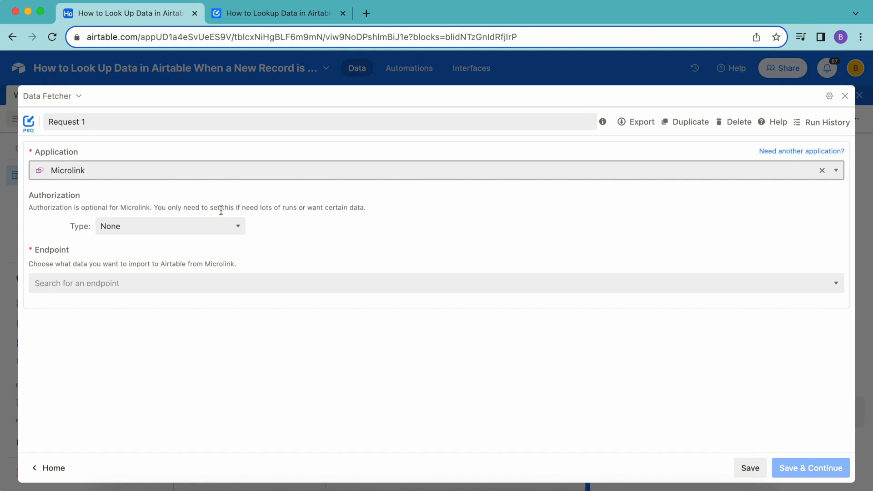
{"action": "left_click", "coordinate": [160, 284]}
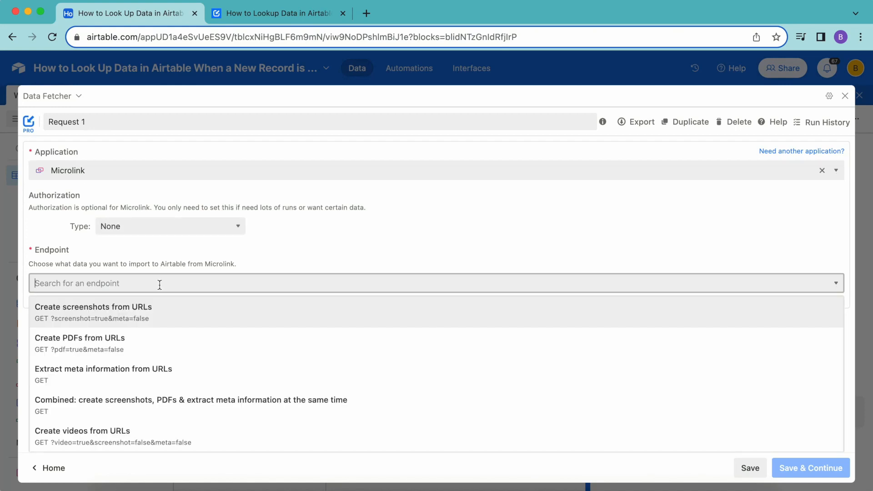
{"action": "left_click", "coordinate": [150, 370]}
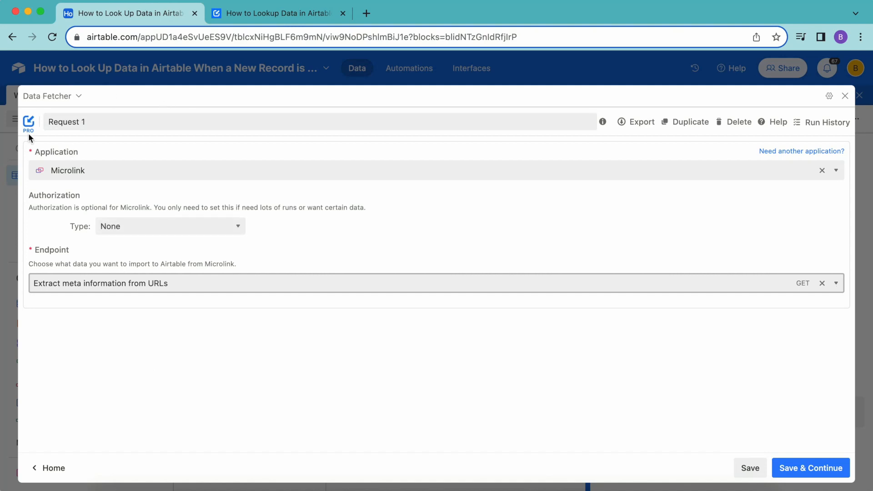
Name the request Fetch Website Info, save it and continue to its settings.
{"action": "left_click", "coordinate": [53, 119]}
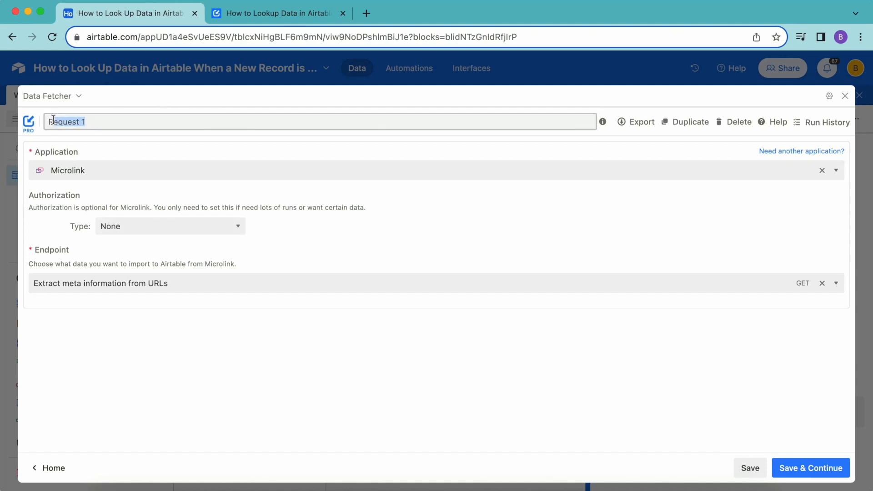
{"action": "key", "text": "BackSpace"}
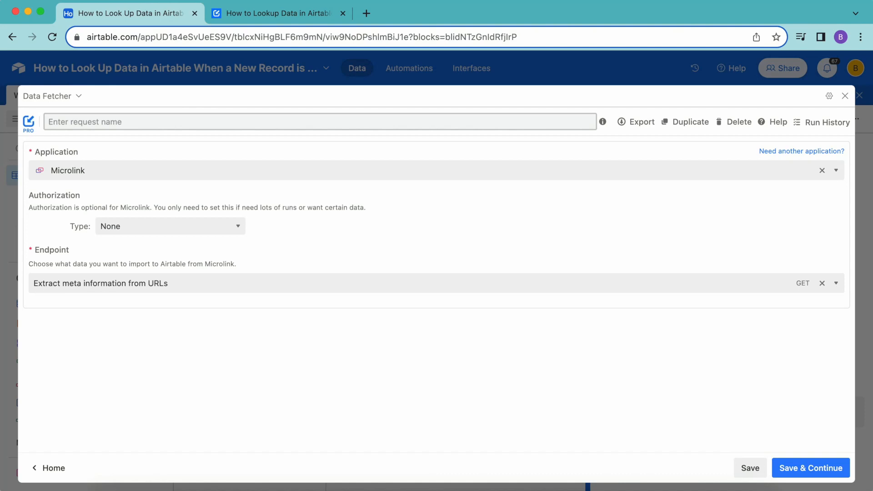
{"action": "type", "text": "Fetch Website Info"}
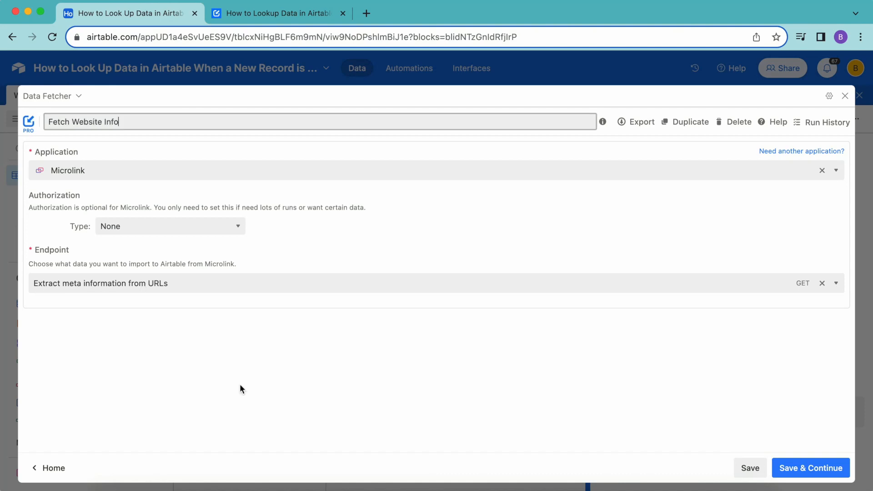
{"action": "left_click", "coordinate": [810, 470]}
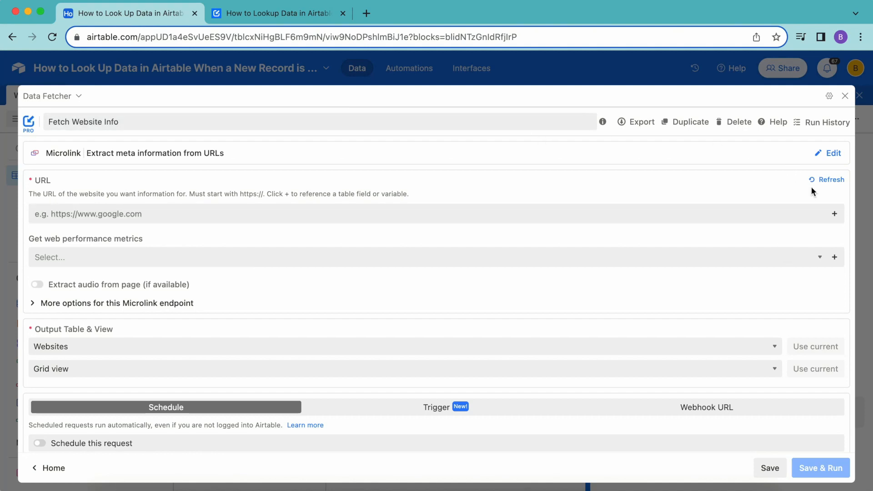
Set the request's URL to a reference to the URL field of the Websites table.
{"action": "left_click", "coordinate": [833, 214]}
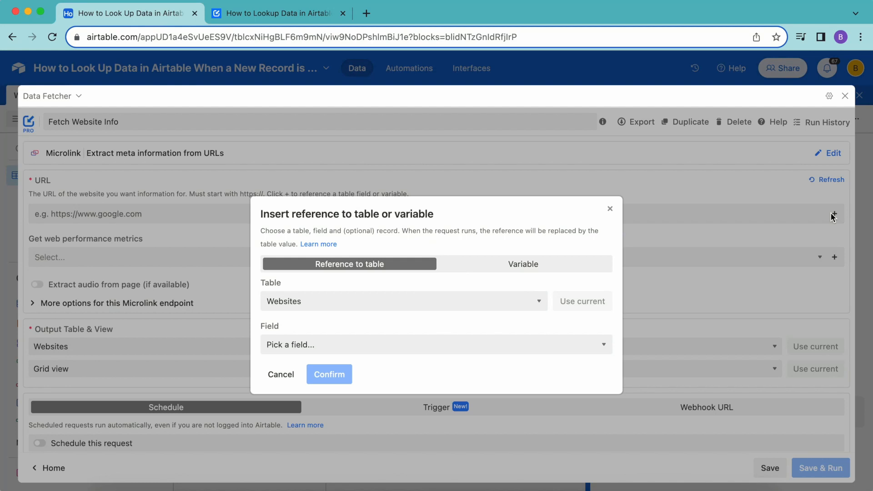
{"action": "left_click", "coordinate": [294, 303]}
{"action": "left_click", "coordinate": [296, 303]}
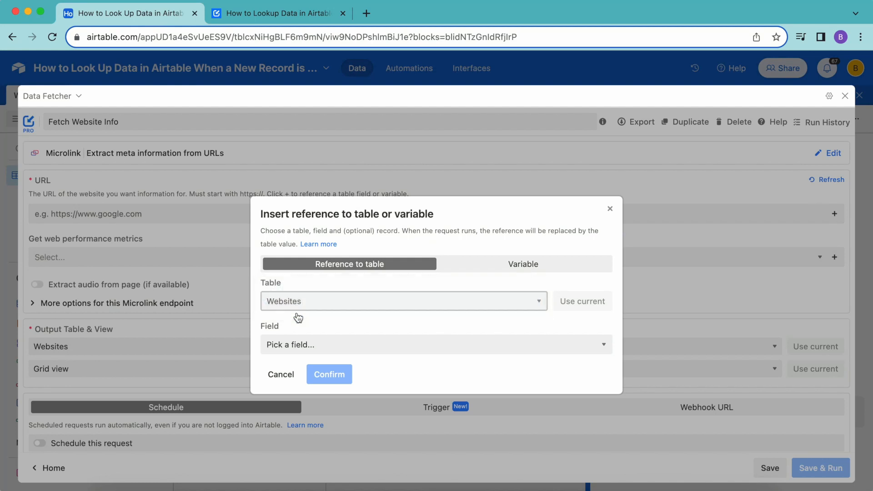
{"action": "left_click", "coordinate": [293, 344]}
{"action": "left_click", "coordinate": [286, 374]}
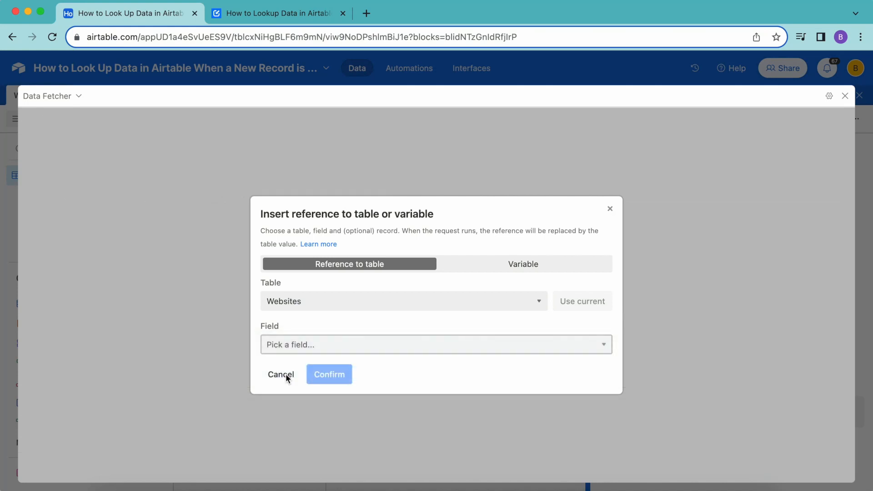
{"action": "left_click", "coordinate": [330, 444]}
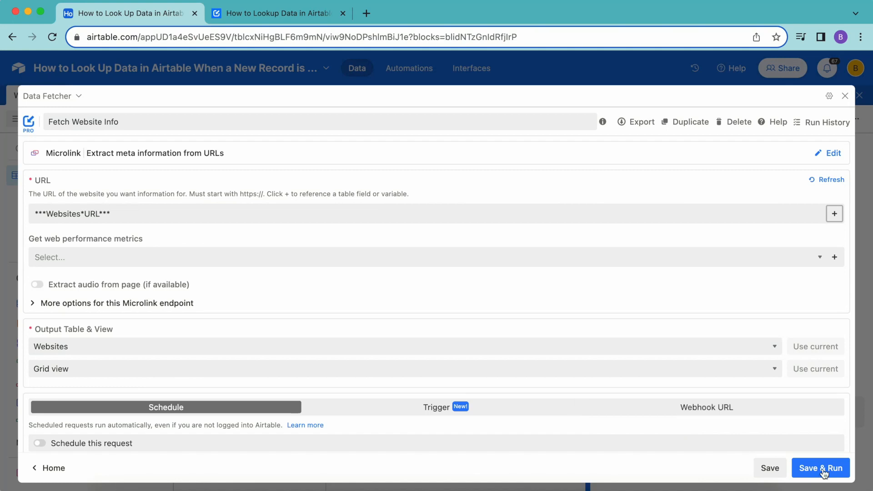
Save and run the request, accept updating the output table, and deselect all response fields in the field mapping.
{"action": "left_click", "coordinate": [841, 476]}
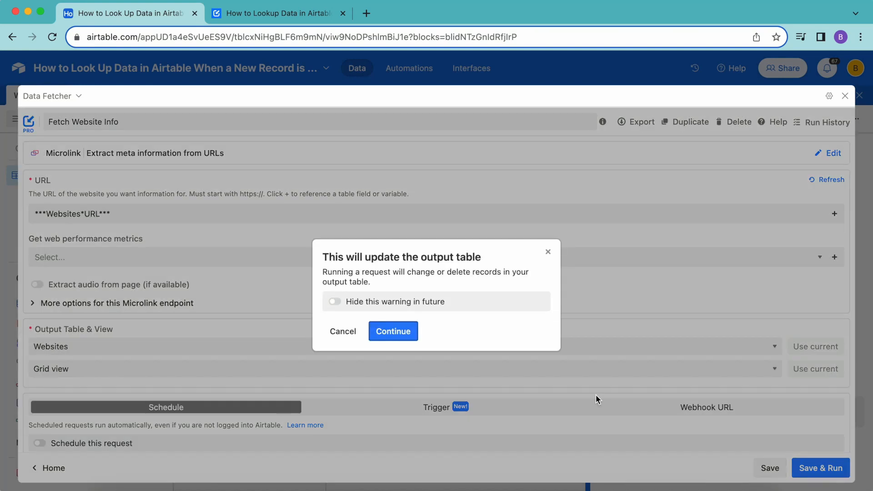
{"action": "left_click", "coordinate": [402, 332]}
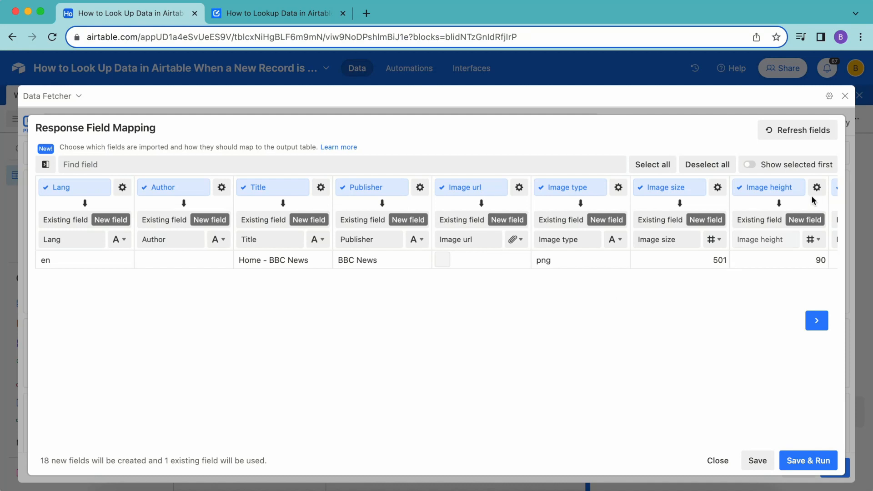
{"action": "left_click", "coordinate": [705, 165]}
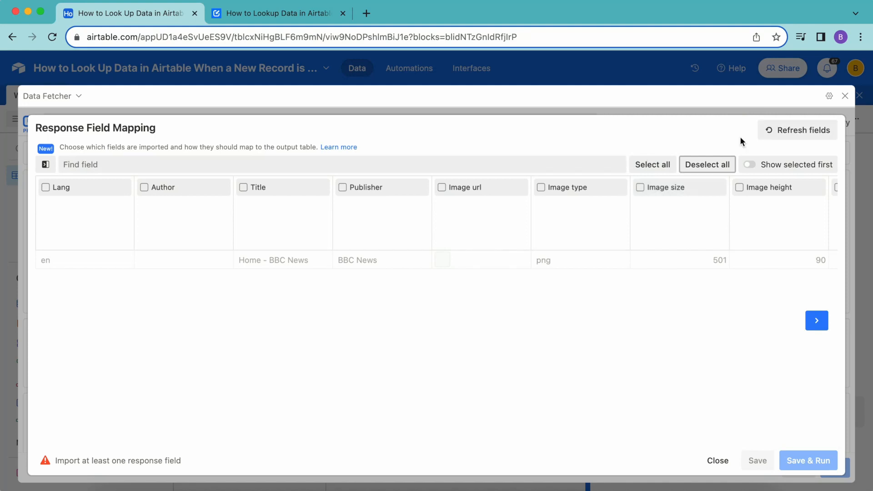
Select the Title response field for import and map it to the existing Name field.
{"action": "left_click", "coordinate": [244, 188]}
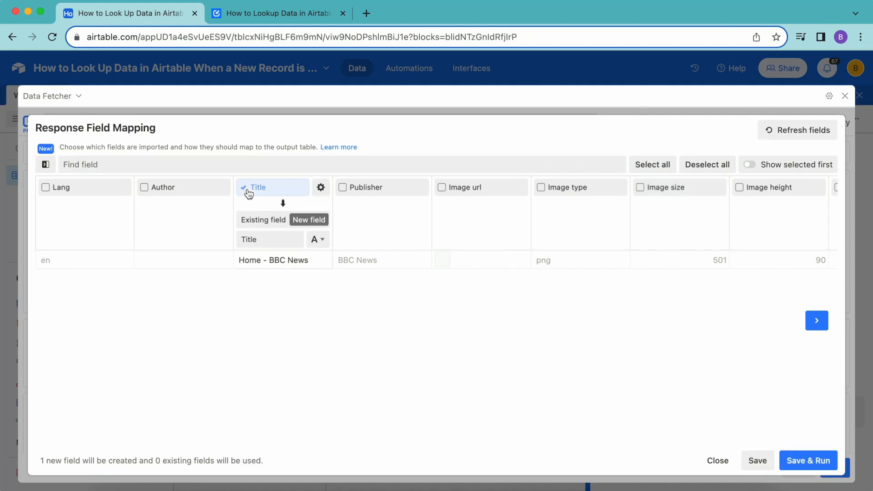
{"action": "left_click", "coordinate": [273, 222]}
{"action": "left_click", "coordinate": [271, 239]}
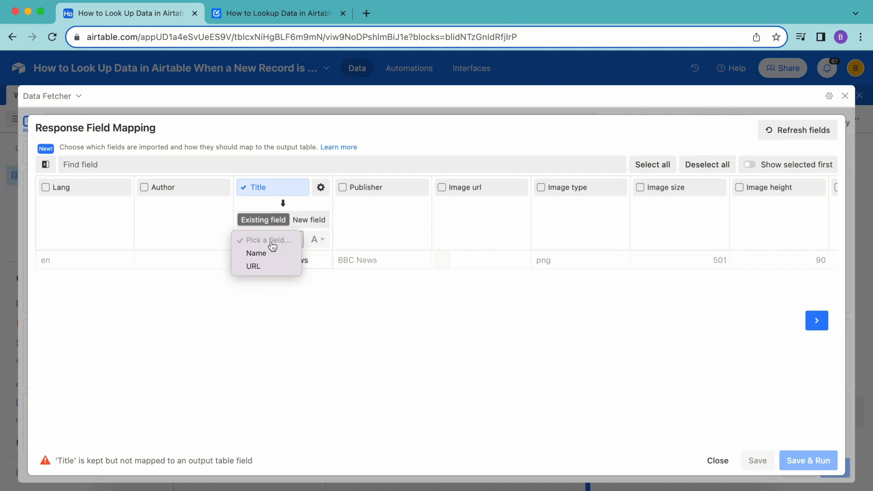
{"action": "left_click", "coordinate": [273, 255]}
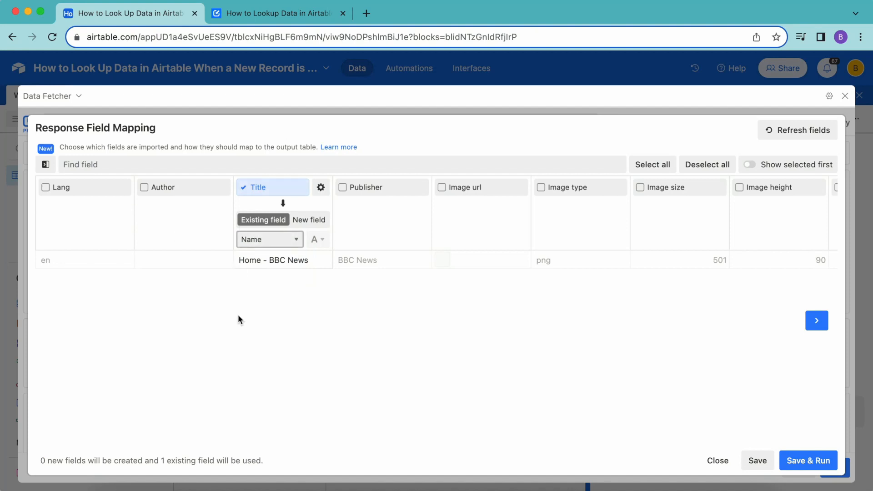
Find the logo fields, import Logo url as a new Attachment field, and save and run the request.
{"action": "left_click", "coordinate": [135, 157]}
{"action": "type", "text": "logo"}
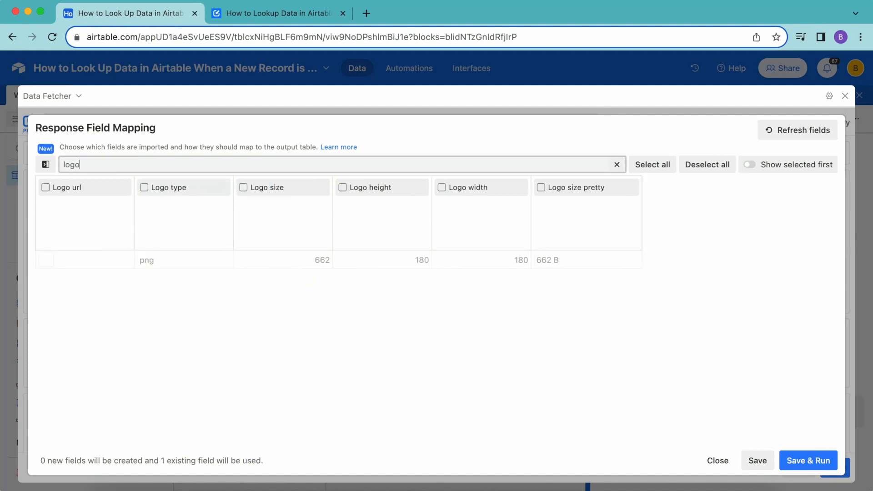
{"action": "left_click", "coordinate": [48, 189]}
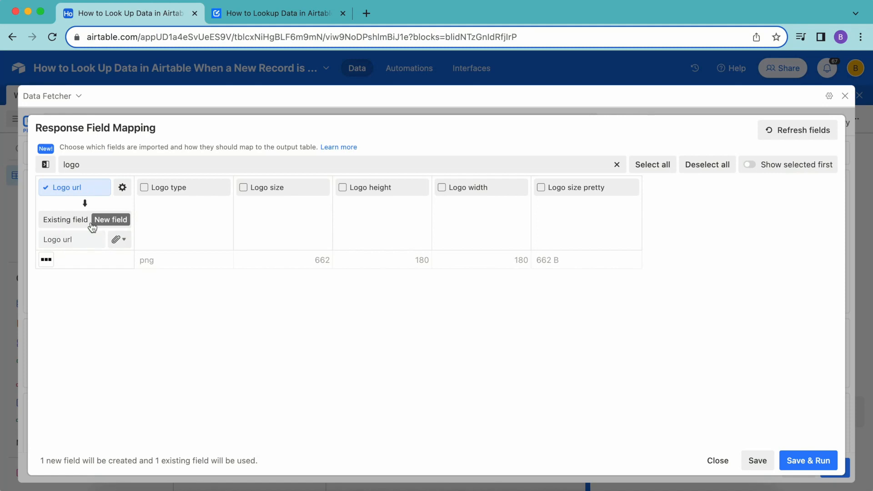
{"action": "left_click", "coordinate": [116, 239]}
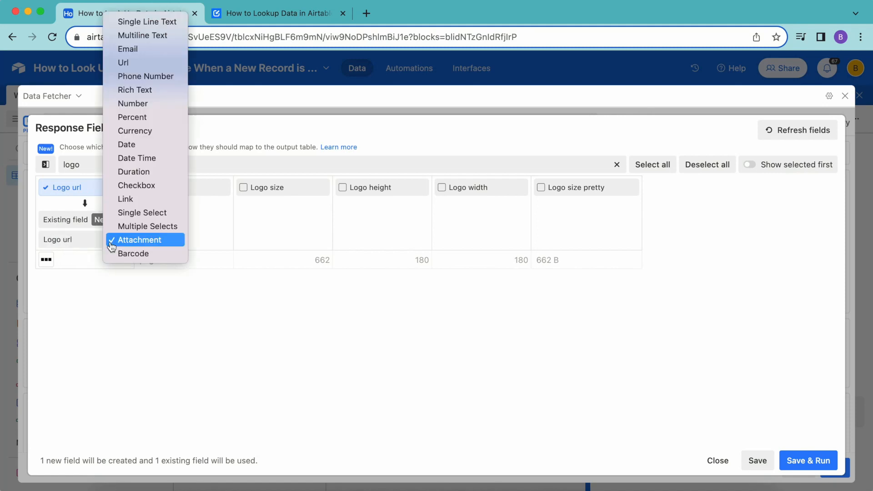
{"action": "left_click", "coordinate": [104, 378]}
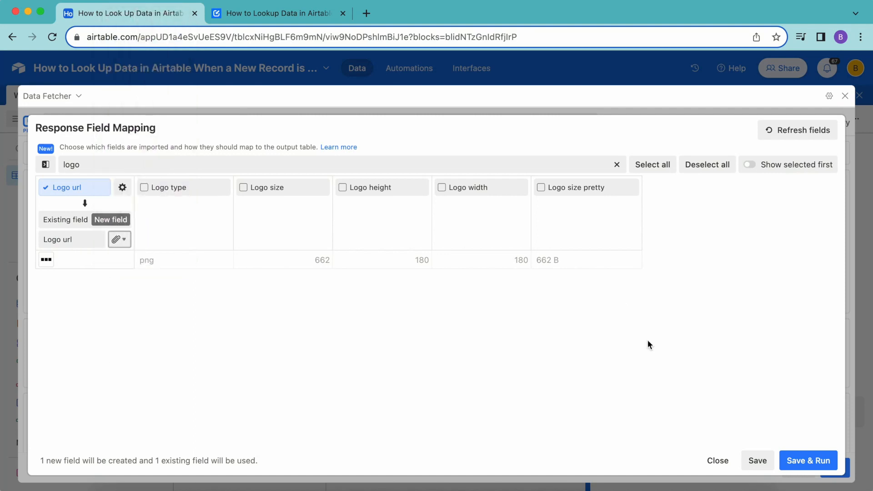
{"action": "left_click", "coordinate": [805, 460]}
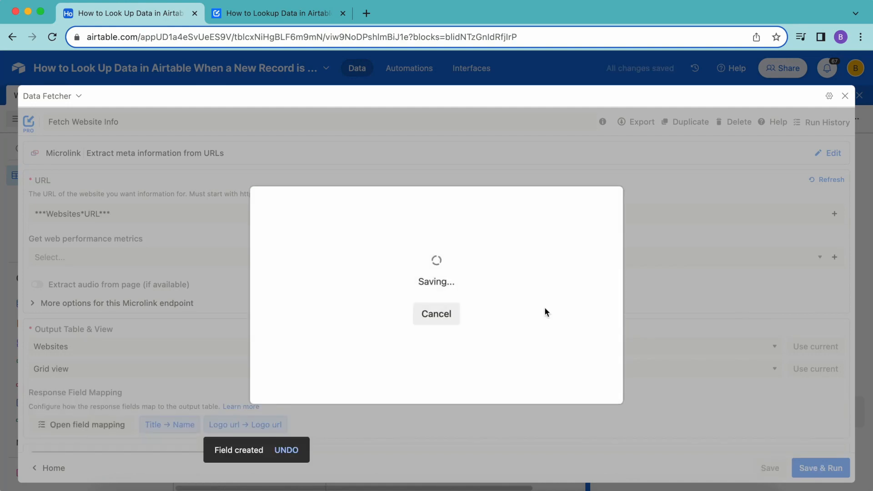
{"action": "left_click", "coordinate": [406, 326]}
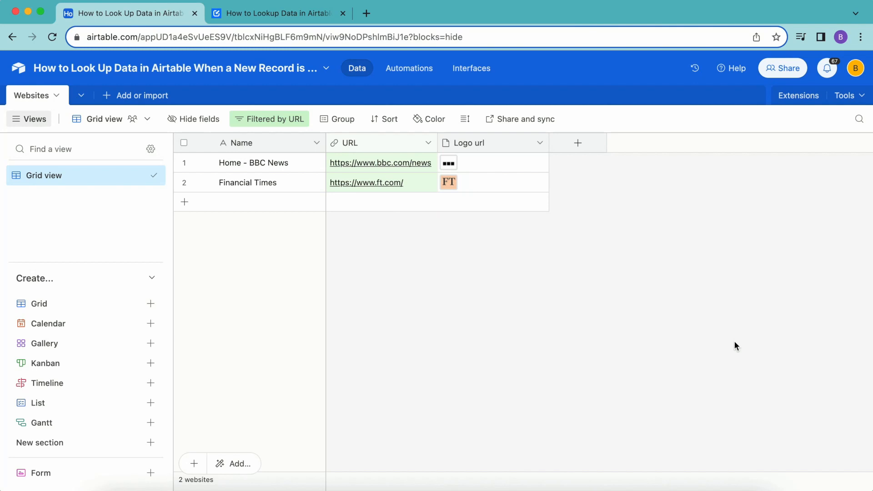
Reopen the Fetch Website Info request in the Data Fetcher extension and show its trigger settings.
{"action": "left_click", "coordinate": [789, 97]}
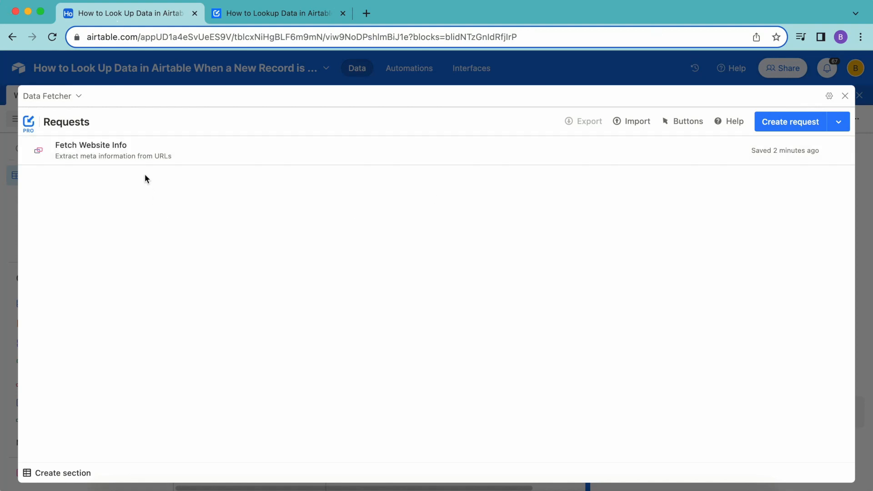
{"action": "left_click", "coordinate": [135, 150]}
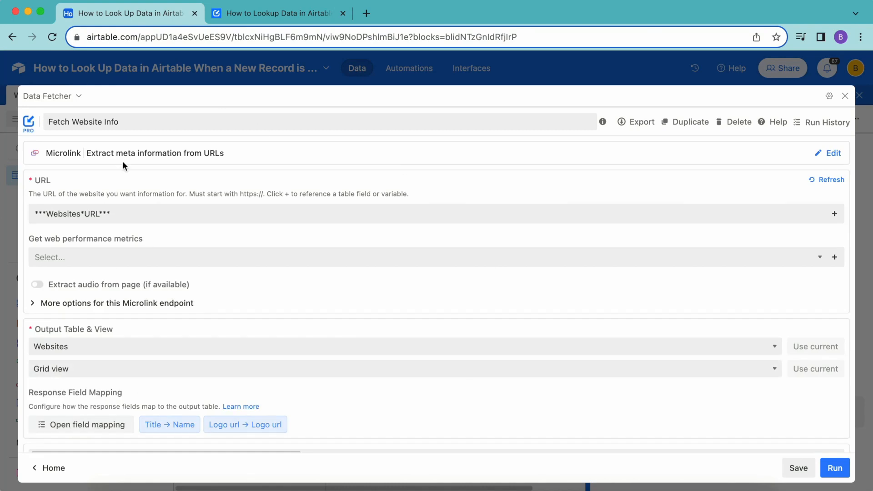
{"action": "scroll", "coordinate": [361, 345], "scroll_direction": "down", "scroll_amount": 3}
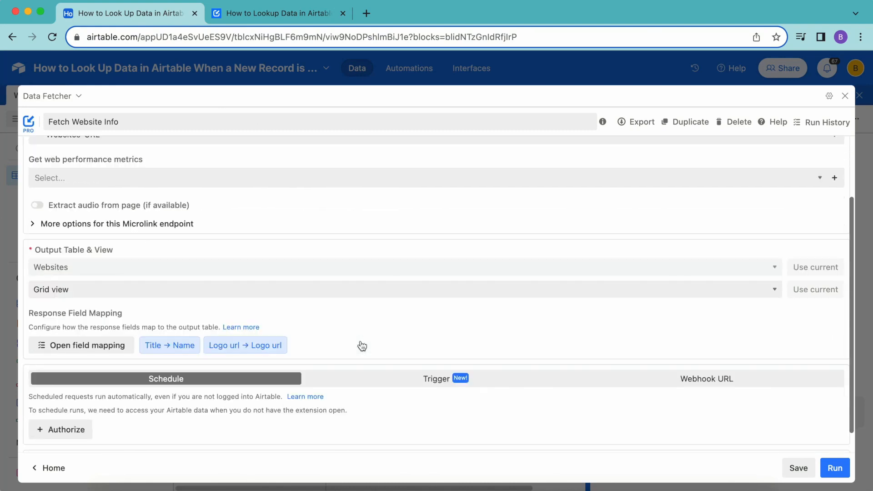
{"action": "scroll", "coordinate": [362, 346], "scroll_direction": "down", "scroll_amount": 1}
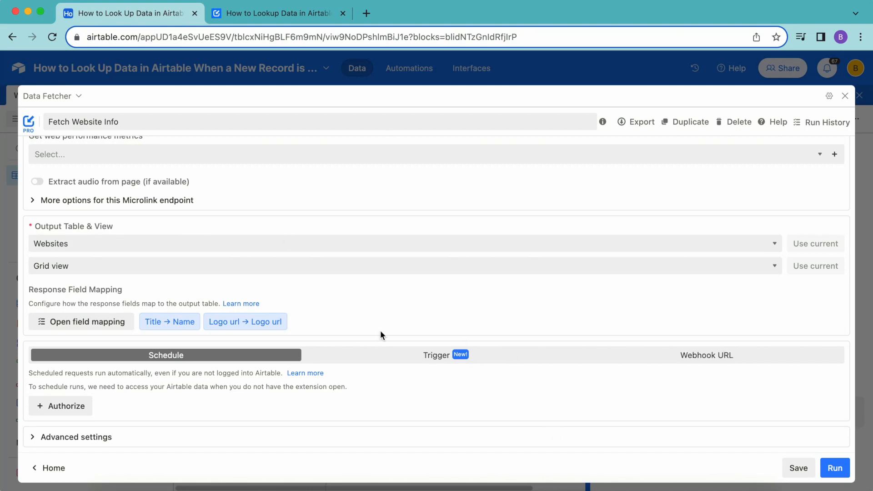
{"action": "left_click", "coordinate": [448, 358]}
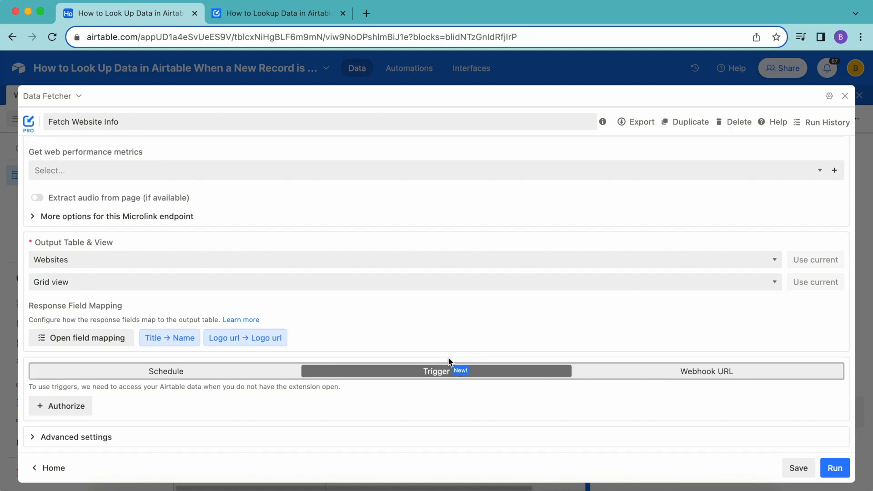
Authorize Data Fetcher to access all current and future bases in all current and future workspaces.
{"action": "left_click", "coordinate": [54, 407]}
{"action": "left_click", "coordinate": [403, 387]}
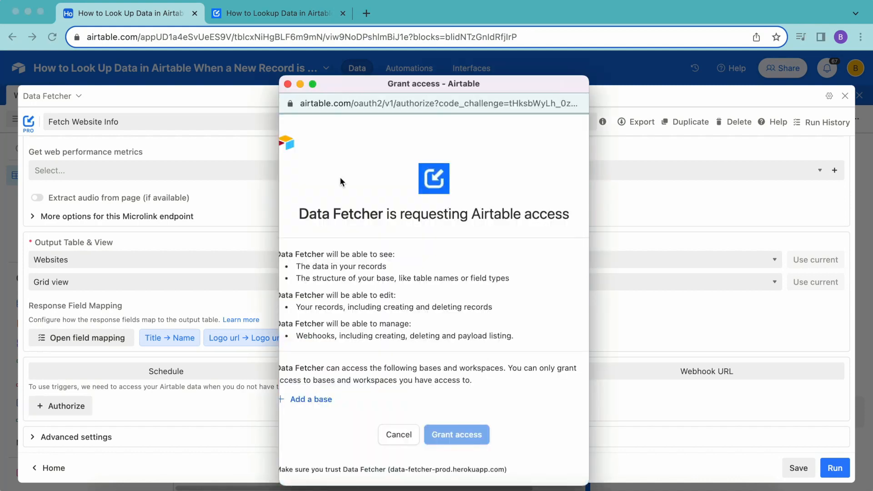
{"action": "left_click", "coordinate": [310, 401]}
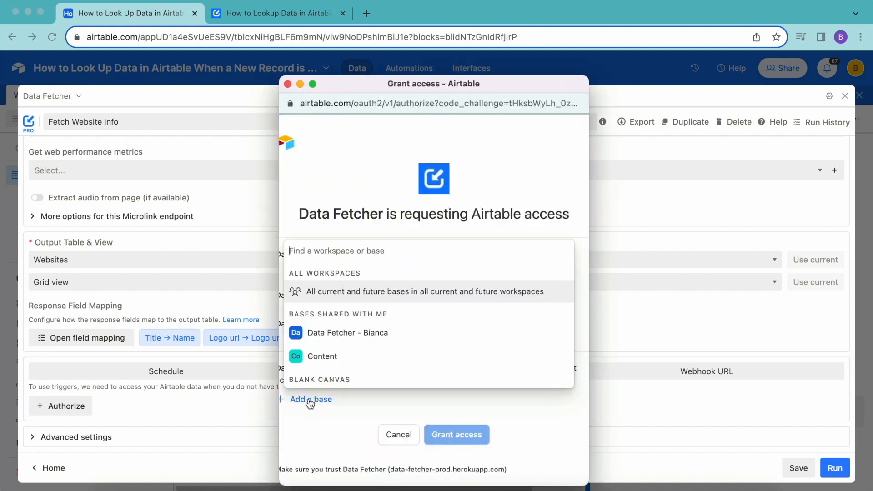
{"action": "left_click", "coordinate": [315, 295]}
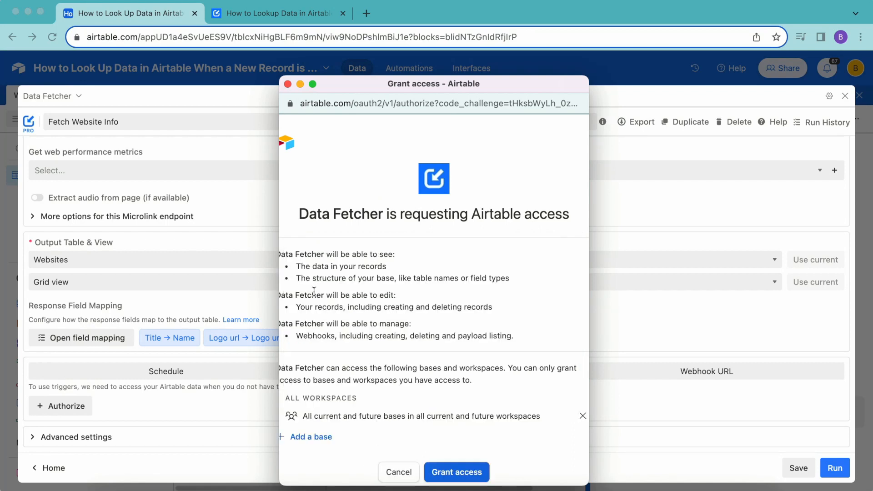
{"action": "left_click_drag", "start_coordinate": [376, 416], "coordinate": [397, 415]}
{"action": "left_click_drag", "start_coordinate": [491, 412], "coordinate": [534, 414]}
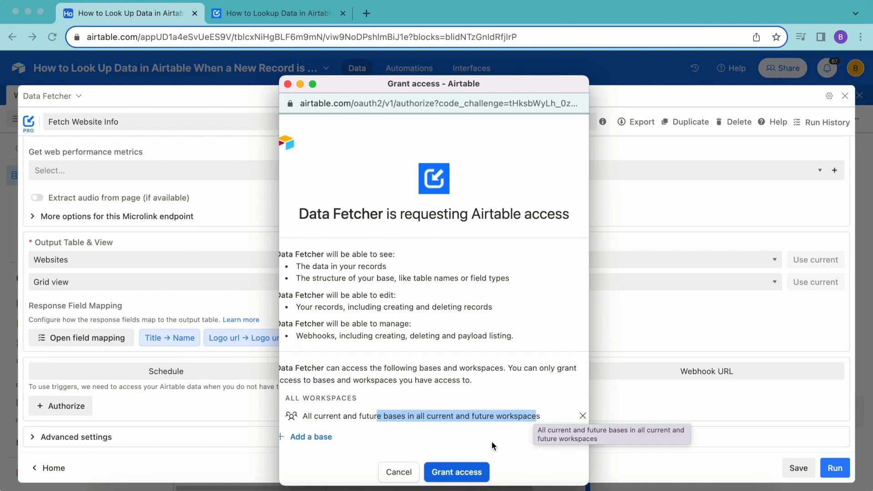
{"action": "left_click", "coordinate": [457, 472]}
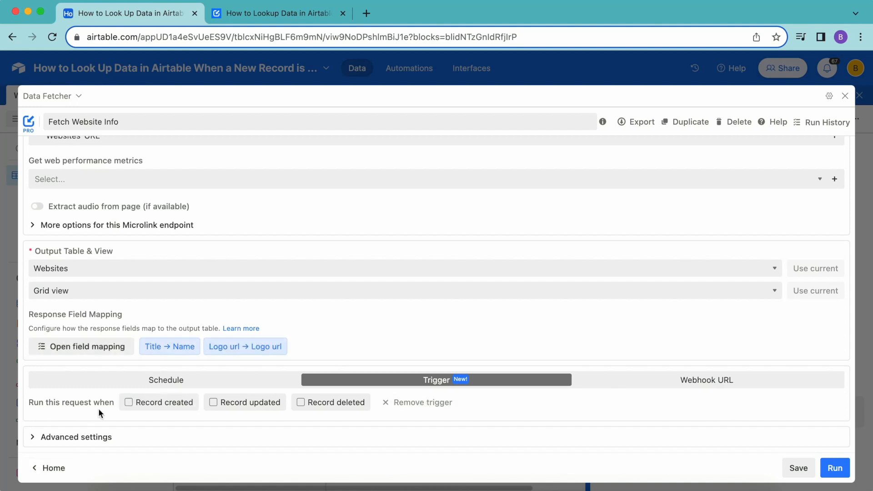
Trigger the request on Record created in the Websites table's Grid view, save it and close the extension.
{"action": "left_click", "coordinate": [127, 403]}
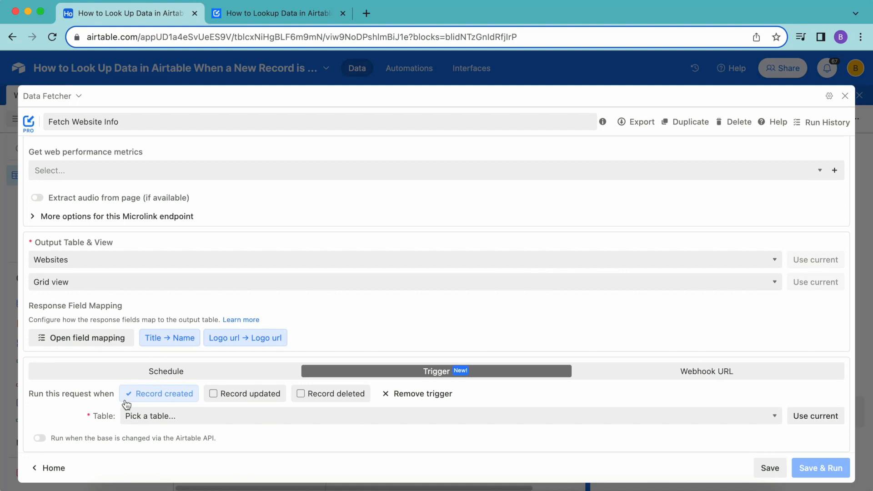
{"action": "left_click", "coordinate": [150, 416]}
{"action": "left_click", "coordinate": [157, 428]}
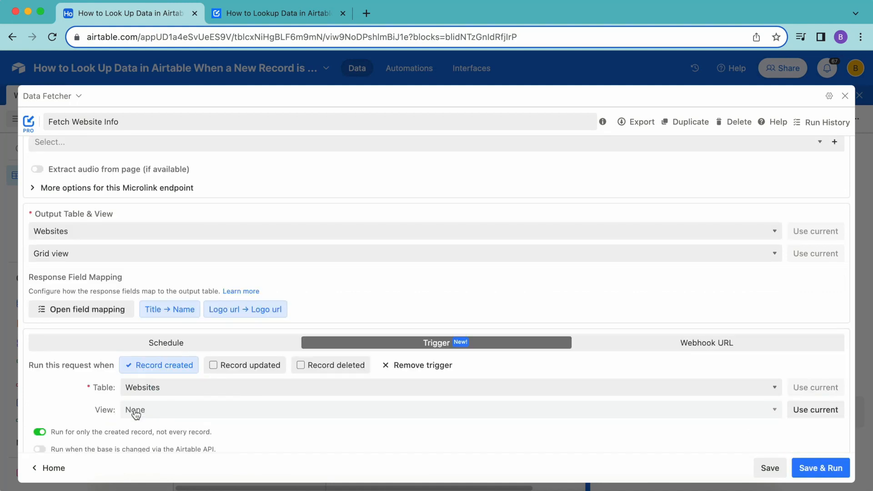
{"action": "left_click", "coordinate": [136, 410]}
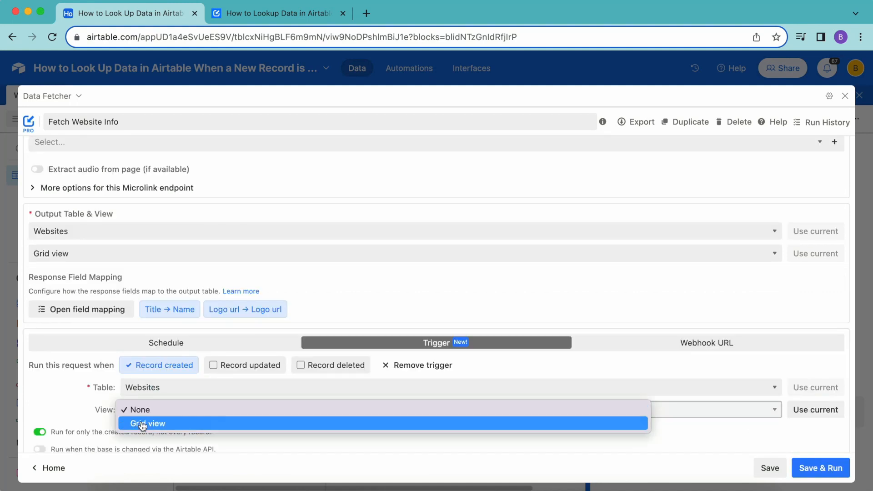
{"action": "left_click", "coordinate": [142, 424]}
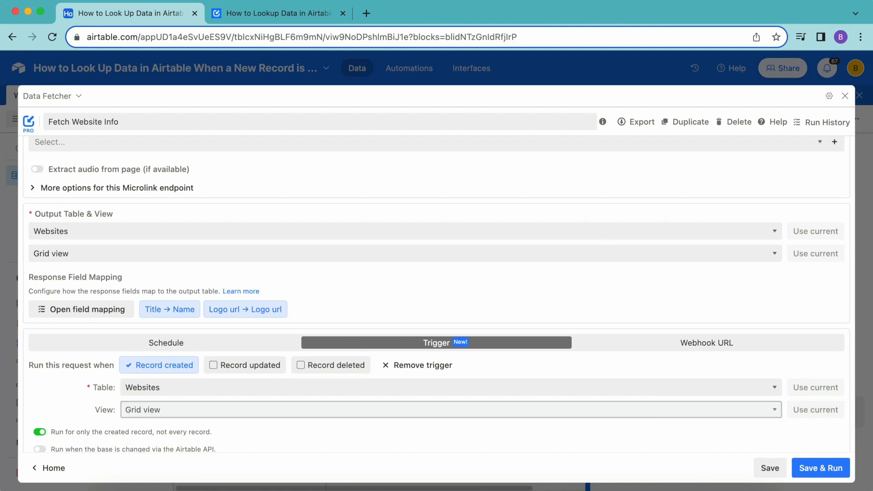
{"action": "left_click", "coordinate": [769, 469]}
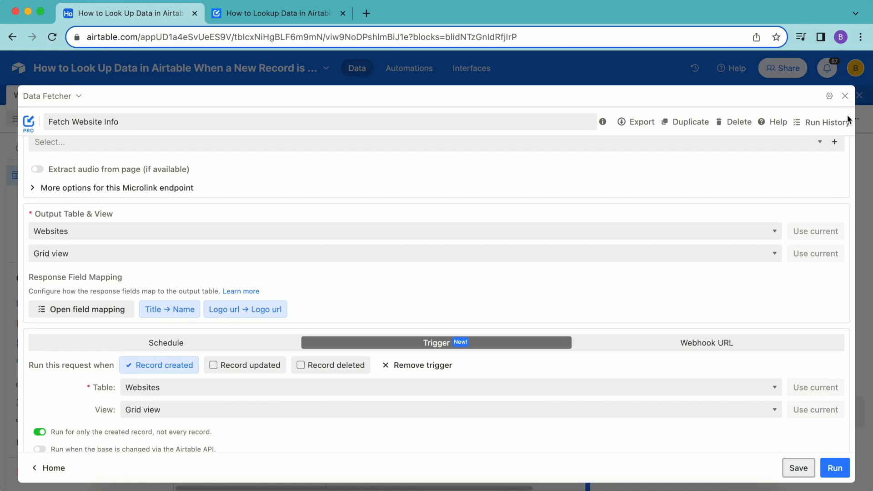
{"action": "left_click", "coordinate": [846, 96]}
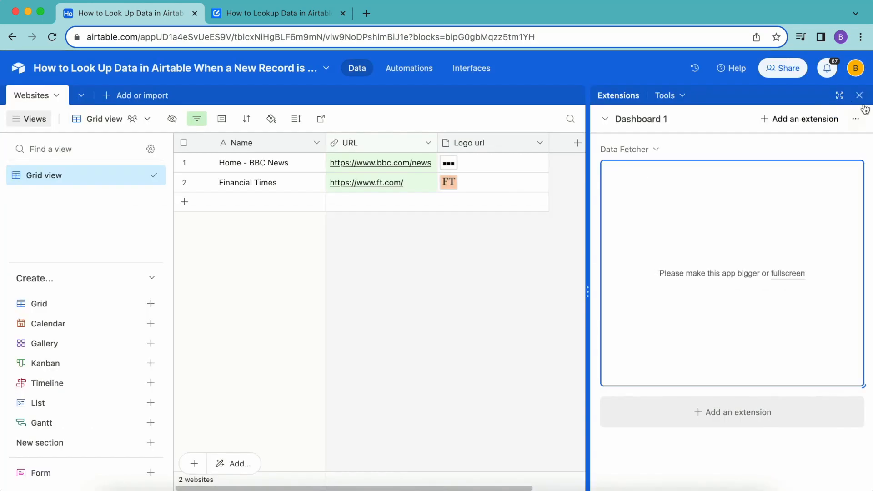
{"action": "left_click", "coordinate": [859, 96]}
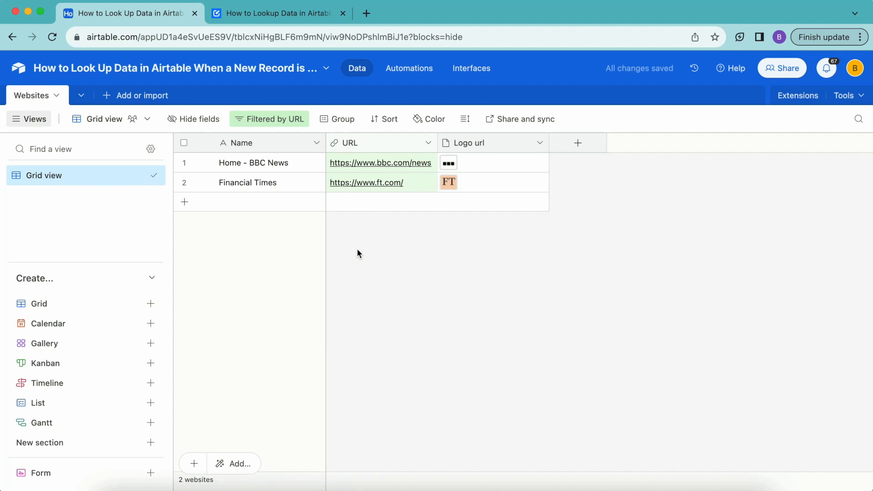
{"action": "left_click", "coordinate": [354, 203]}
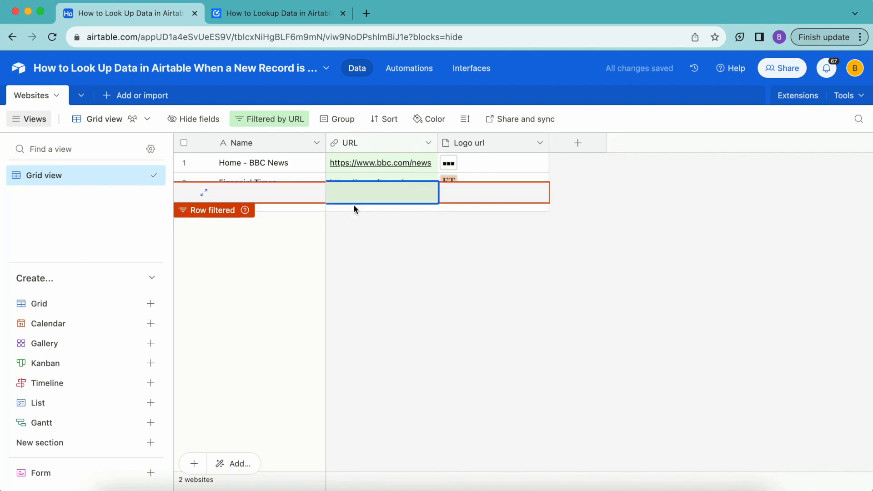
{"action": "type", "text": "https://www.economist.com"}
{"action": "left_click", "coordinate": [363, 271]}
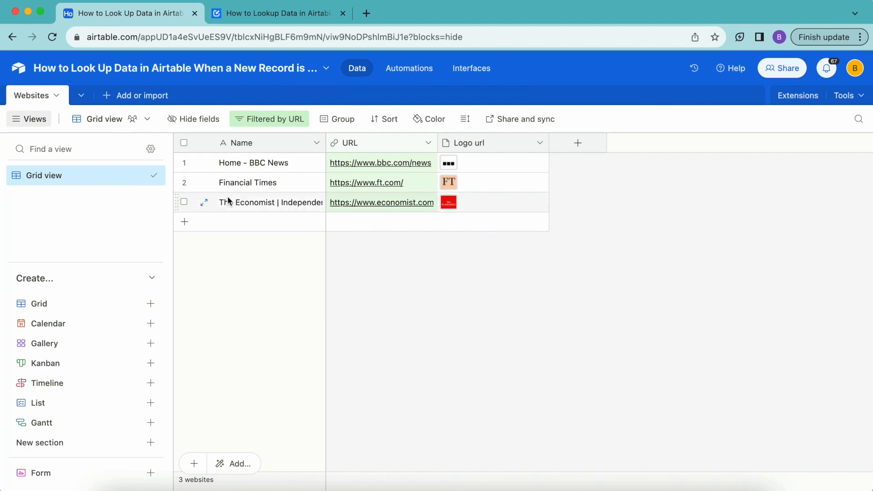
Switch to the Data Fetcher blog guide on looking up data for new records and read through its instructions.
{"action": "key", "text": "ctrl+Tab"}
{"action": "scroll", "coordinate": [575, 329], "scroll_direction": "down", "scroll_amount": 3}
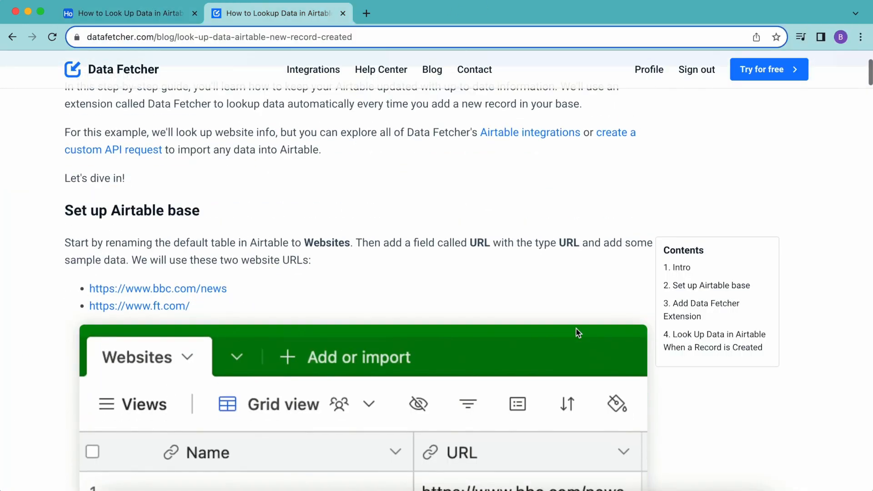
{"action": "scroll", "coordinate": [576, 332], "scroll_direction": "up", "scroll_amount": 3}
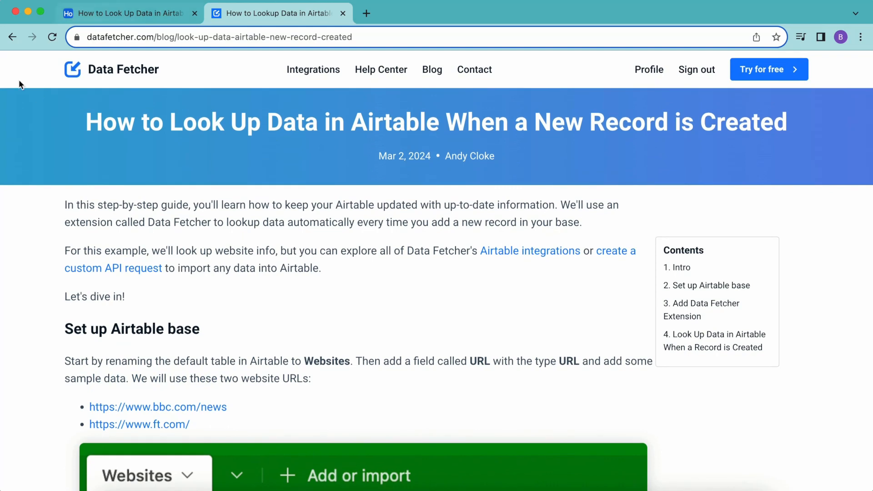
{"action": "scroll", "coordinate": [434, 323], "scroll_direction": "down", "scroll_amount": 20}
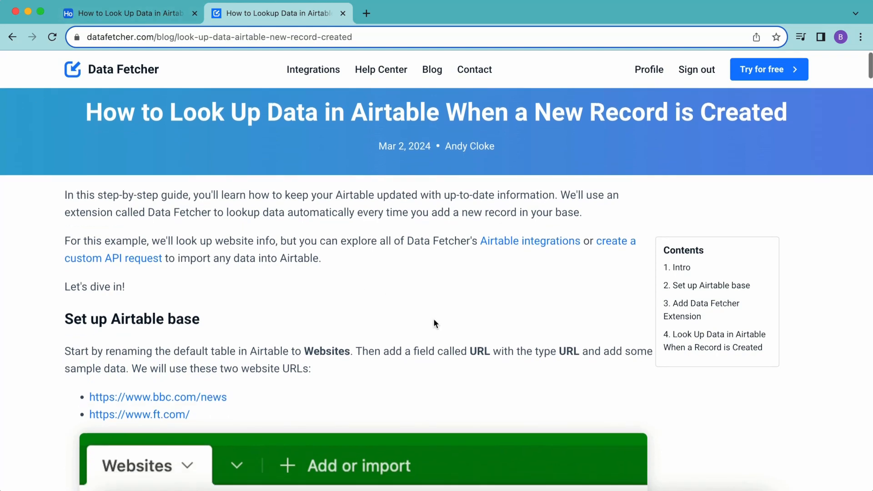
{"action": "scroll", "coordinate": [433, 318], "scroll_direction": "down", "scroll_amount": 20}
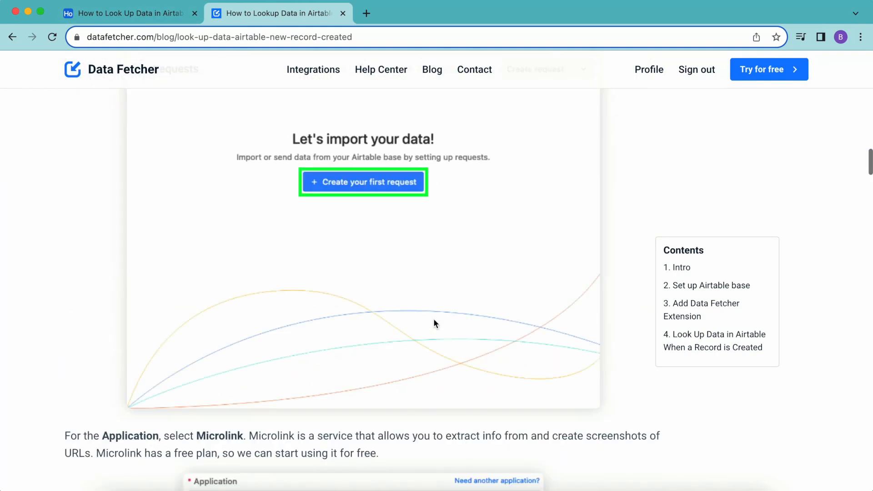